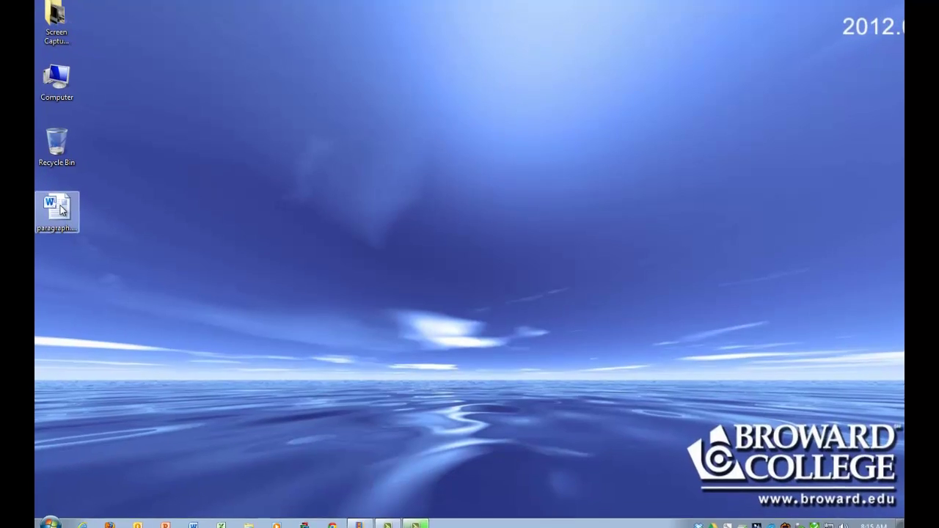
Open the paragraph.docx document from the desktop
{"action": "double_click", "coordinate": [60, 208]}
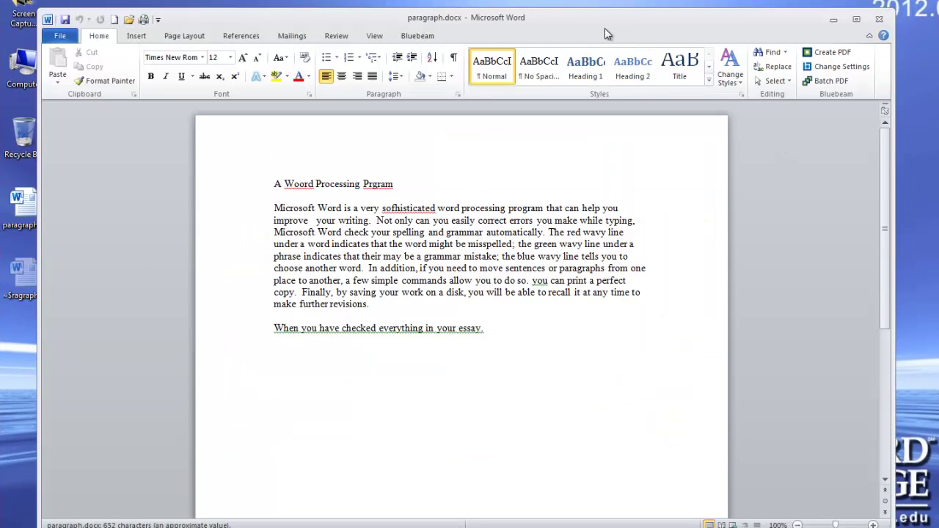
{"action": "left_click_drag", "start_coordinate": [605, 27], "coordinate": [600, 8]}
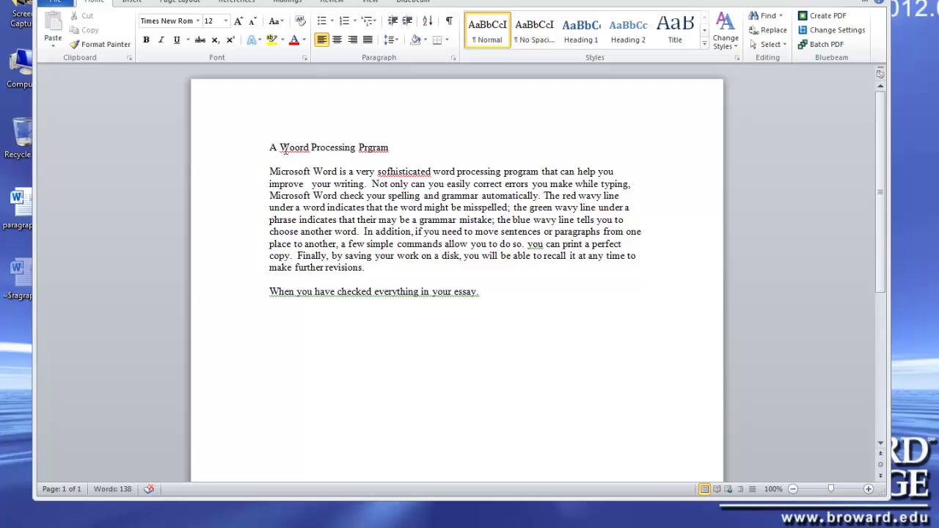
Correct the flagged spelling errors to "Word" and "Program" in the title and "sophisticated" in the first sentence, using the suggested spellings
{"action": "right_click", "coordinate": [295, 148]}
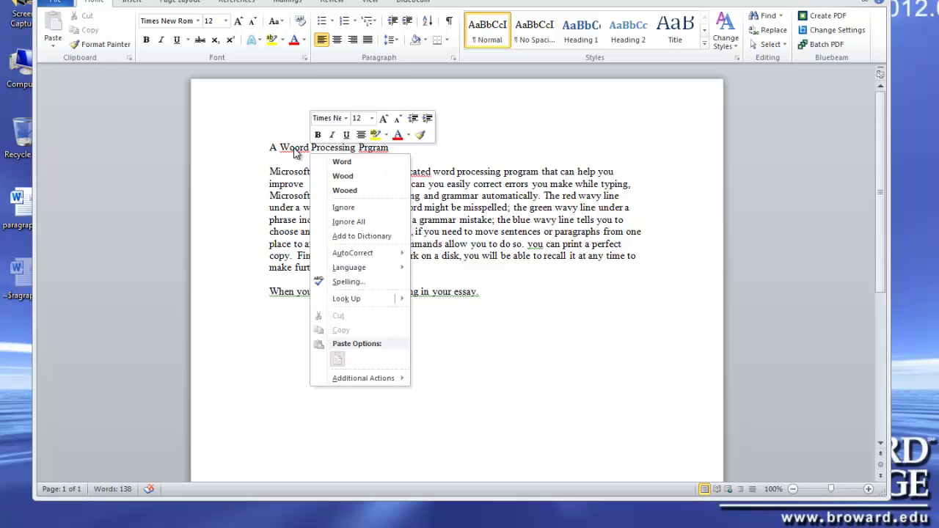
{"action": "left_click", "coordinate": [355, 162]}
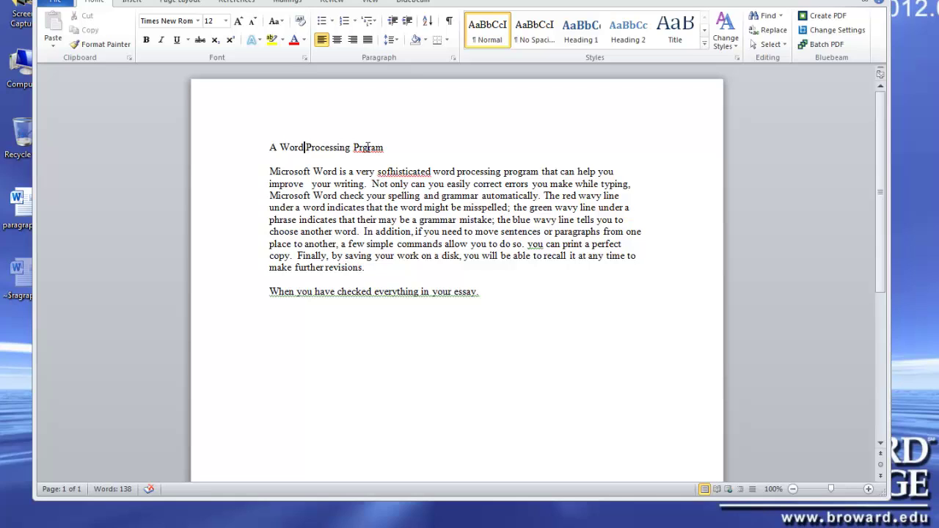
{"action": "right_click", "coordinate": [367, 149]}
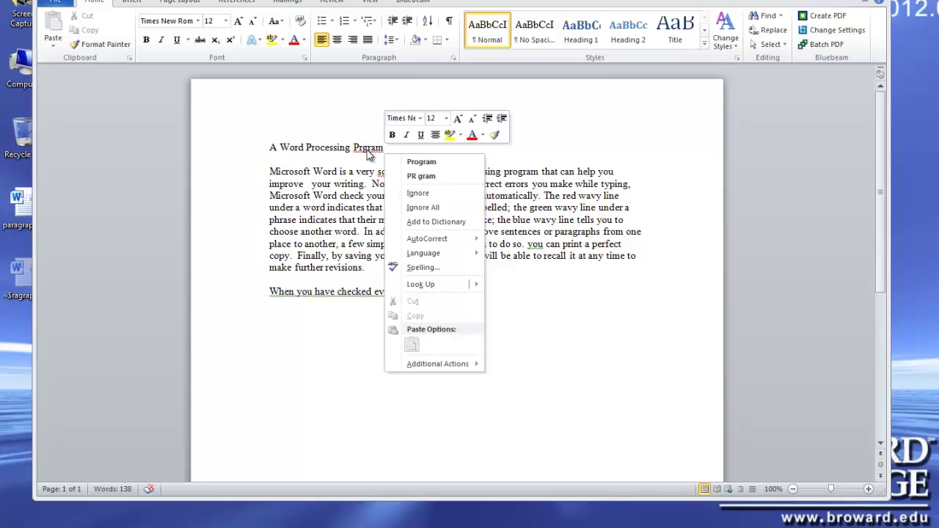
{"action": "left_click", "coordinate": [436, 162]}
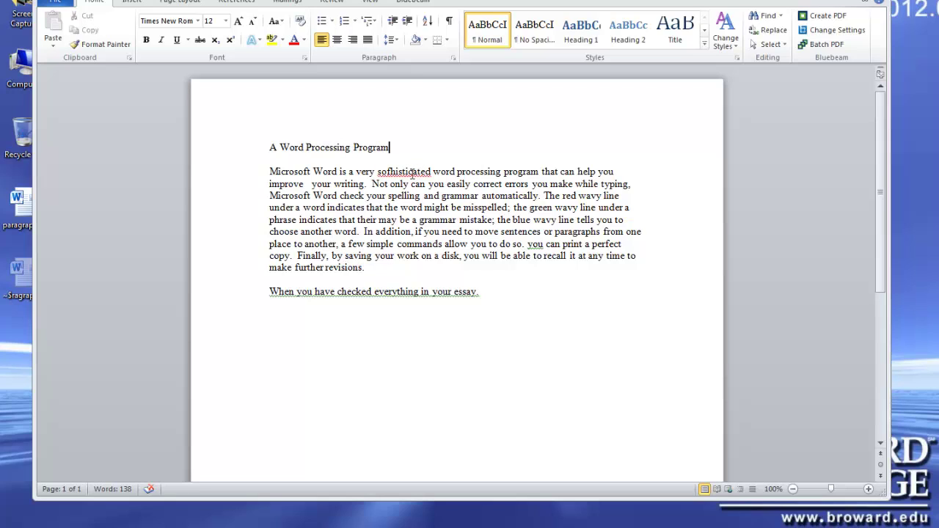
{"action": "right_click", "coordinate": [413, 173]}
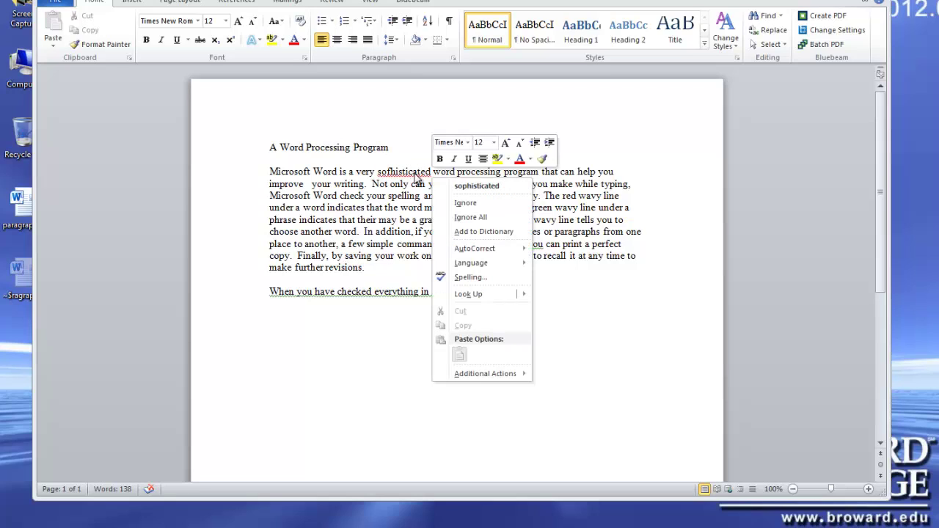
{"action": "left_click", "coordinate": [477, 187]}
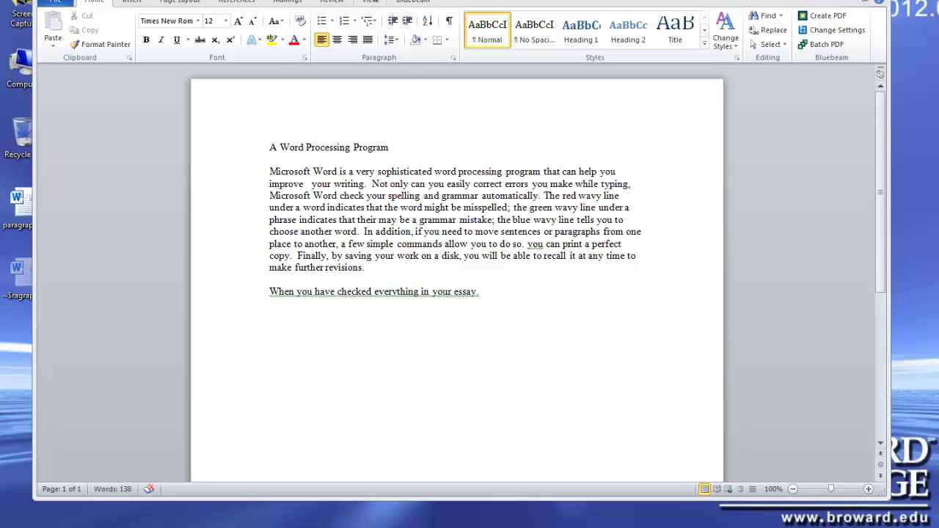
{"action": "left_click", "coordinate": [373, 3]}
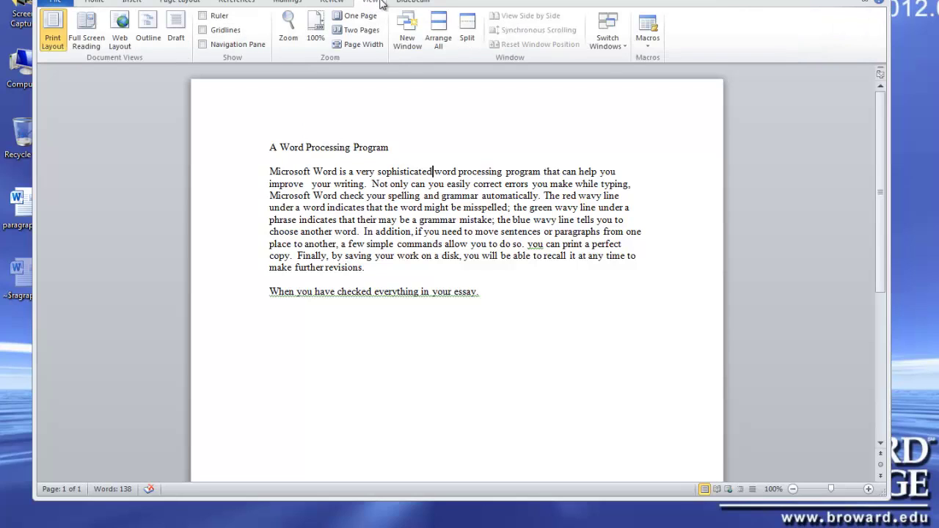
{"action": "left_click", "coordinate": [328, 3]}
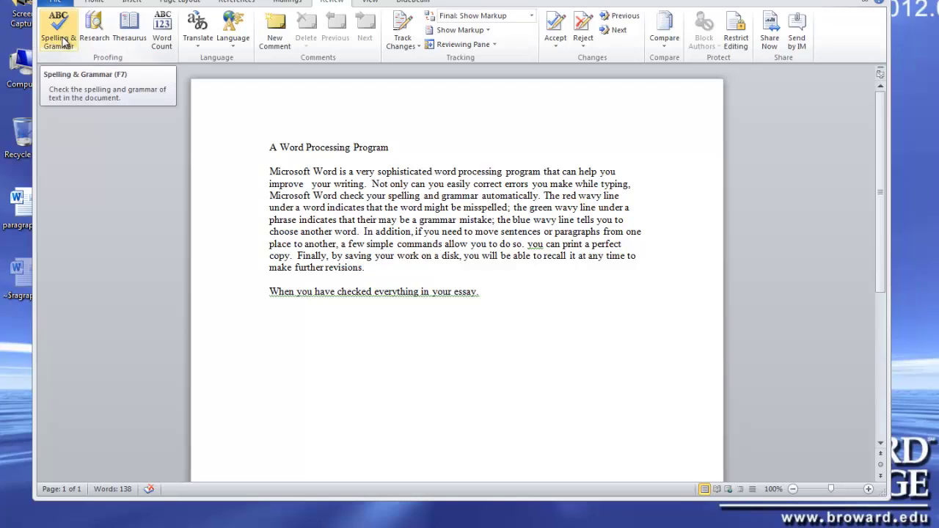
{"action": "left_click", "coordinate": [95, 4]}
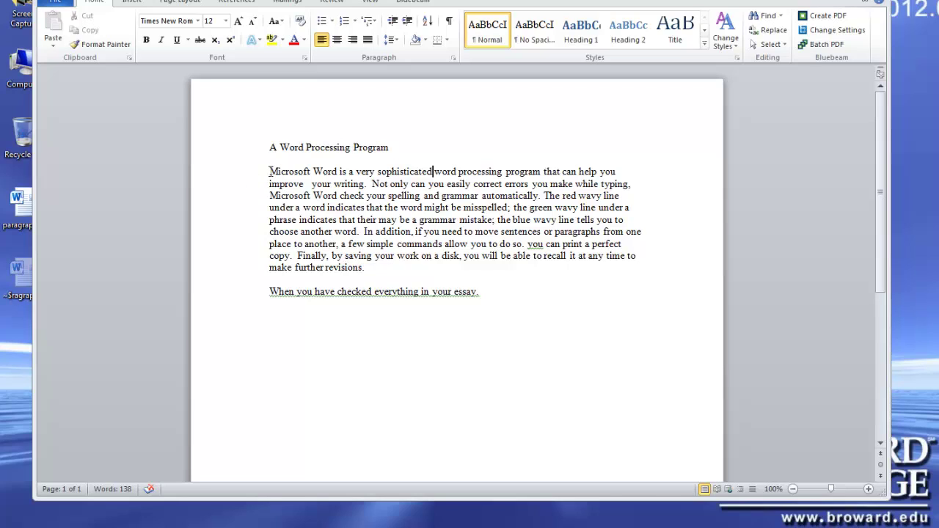
Make the first "Microsoft Word" at the start of the body paragraph bold
{"action": "left_click_drag", "start_coordinate": [269, 171], "coordinate": [339, 171]}
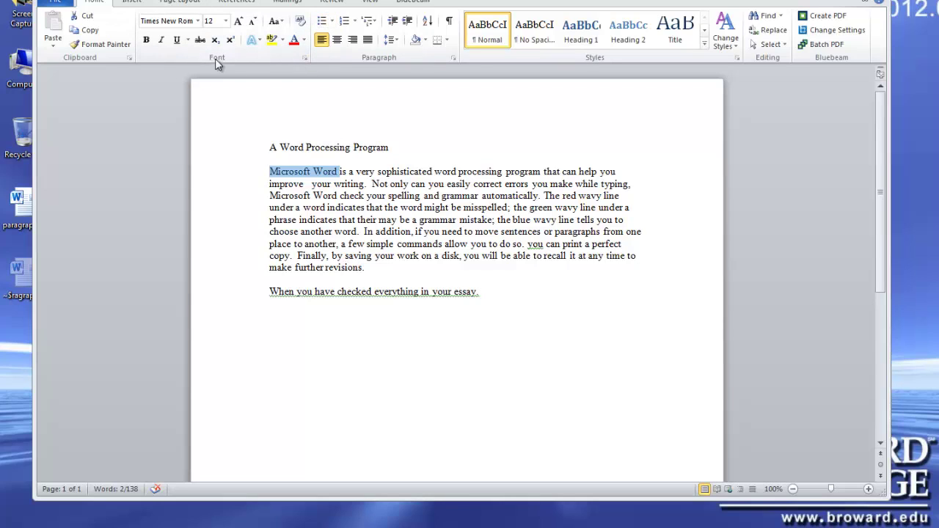
{"action": "left_click", "coordinate": [147, 41]}
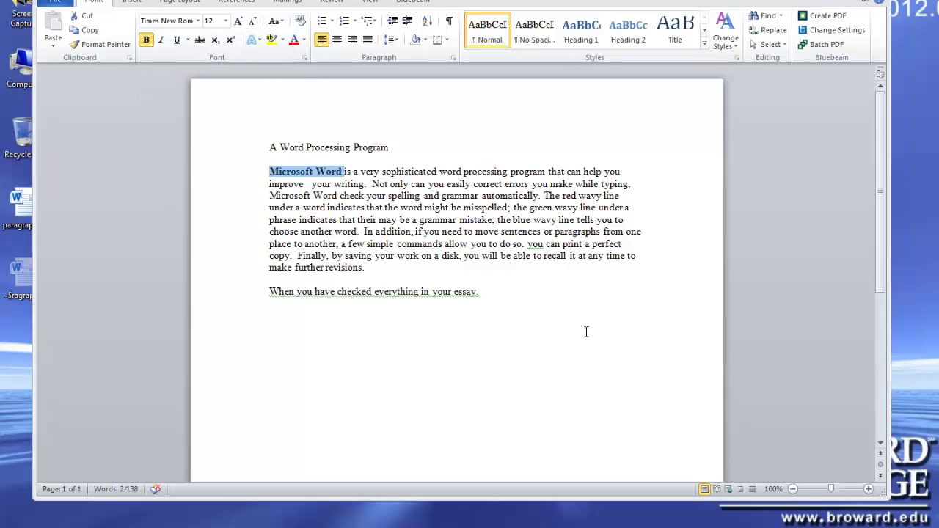
{"action": "left_click", "coordinate": [561, 137]}
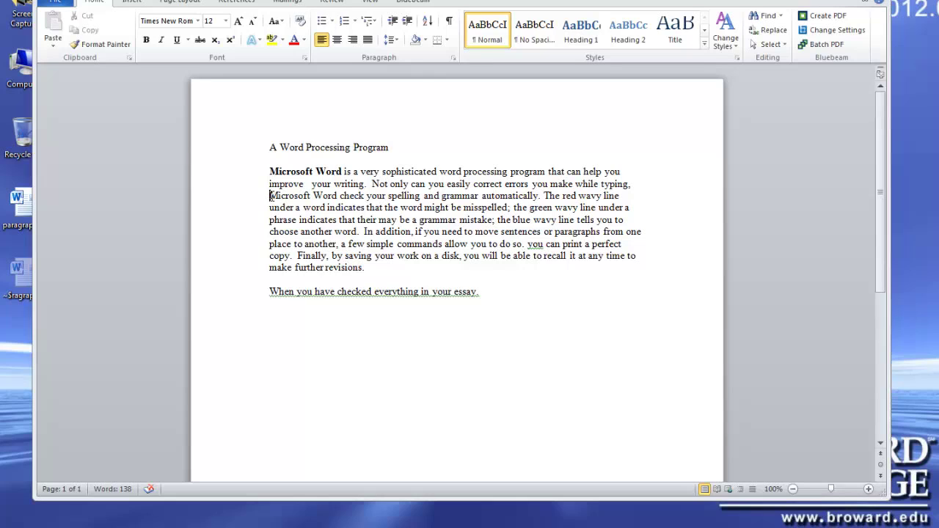
Italicize and underline the second "Microsoft Word" in the body paragraph
{"action": "left_click_drag", "start_coordinate": [270, 196], "coordinate": [335, 197]}
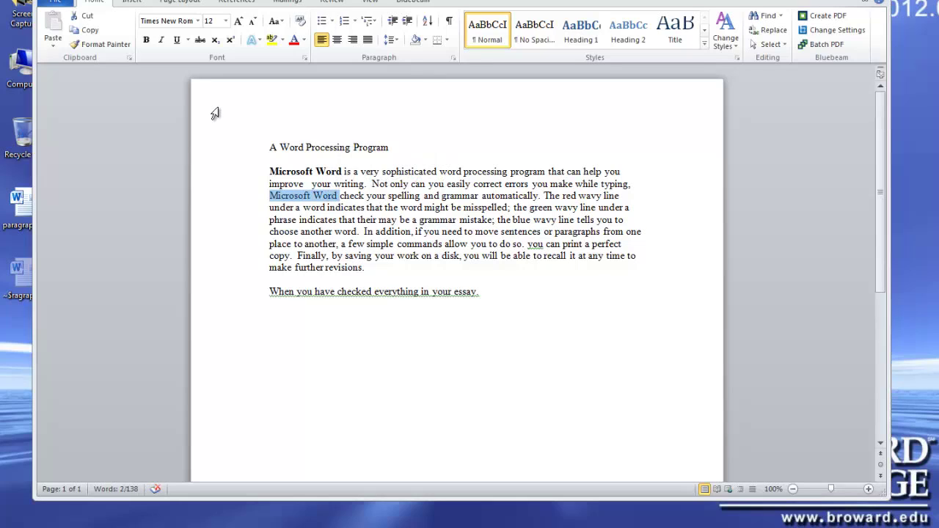
{"action": "left_click", "coordinate": [161, 39]}
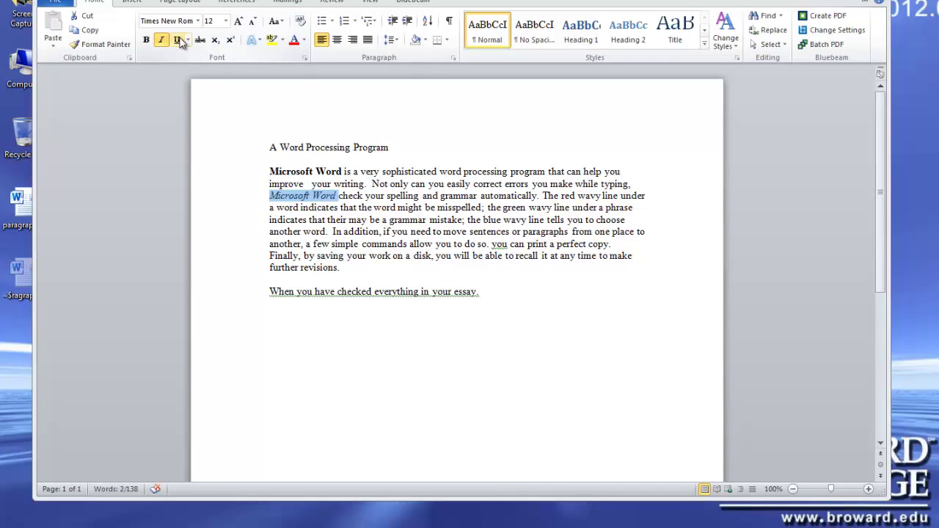
{"action": "left_click", "coordinate": [179, 41]}
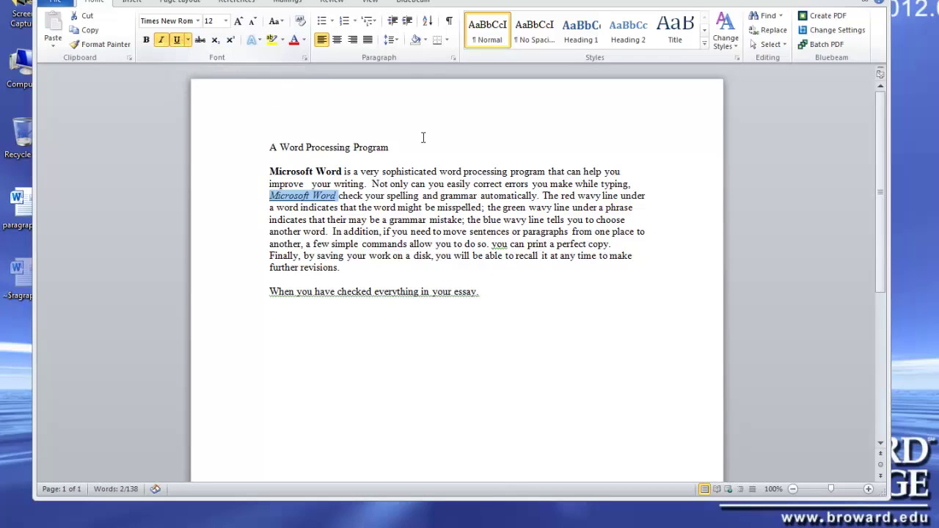
Center the title "A Word Processing Program" on the page
{"action": "left_click", "coordinate": [503, 144]}
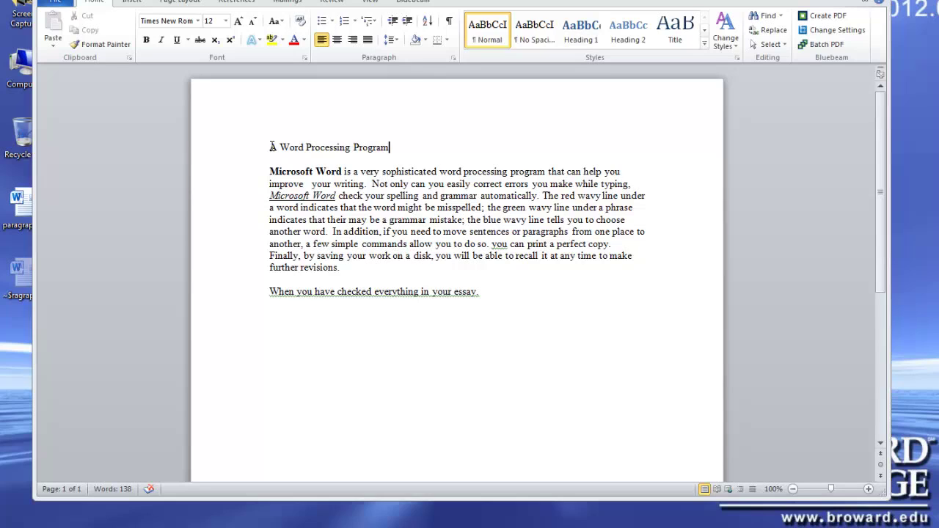
{"action": "left_click", "coordinate": [270, 147]}
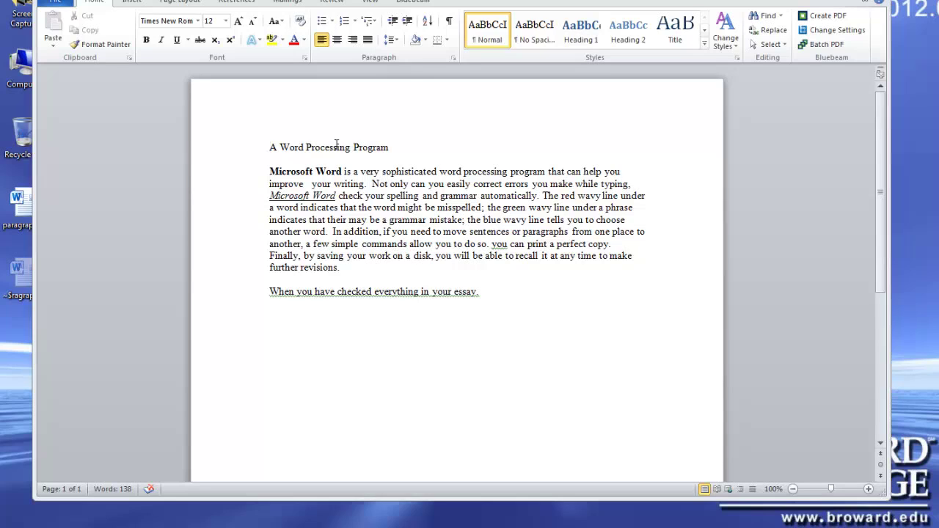
{"action": "left_click", "coordinate": [337, 41]}
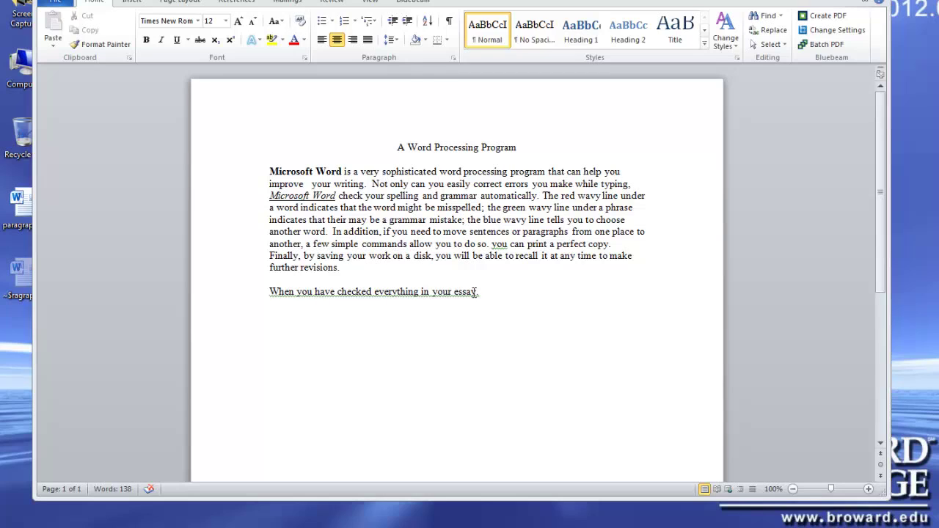
Replace the period after "essay" in the last line with a comma
{"action": "left_click", "coordinate": [476, 291]}
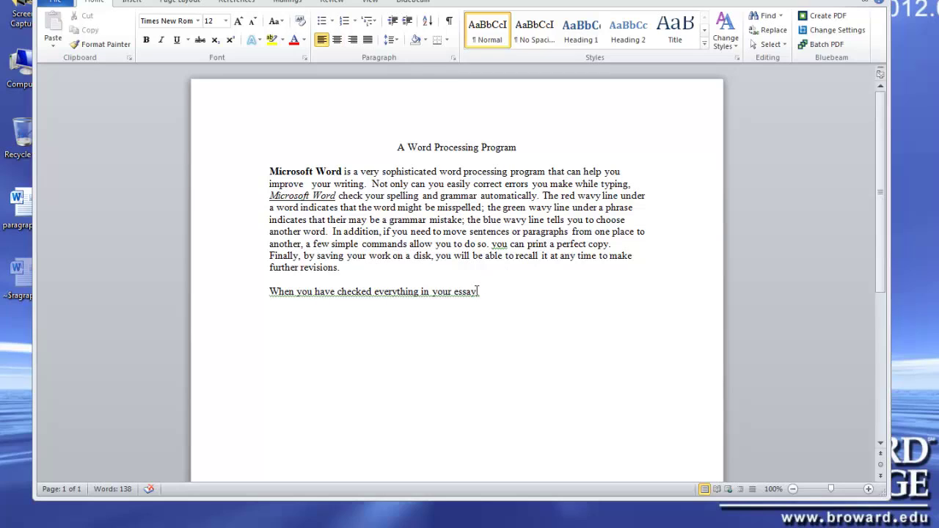
{"action": "key", "text": "BackSpace"}
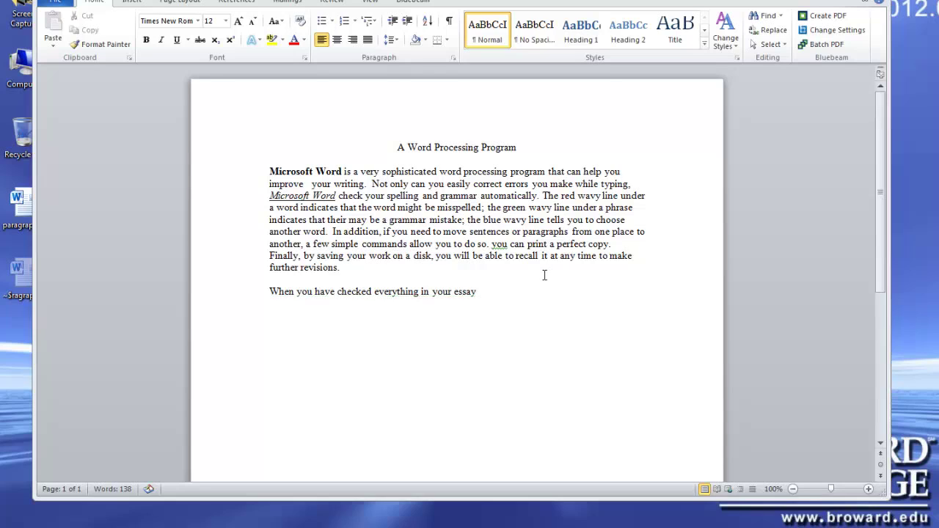
{"action": "type", "text": ","}
Move the line "When you have checked everything in your essay," to just before "you can print a perfect copy" in the body paragraph
{"action": "left_click_drag", "start_coordinate": [269, 291], "coordinate": [477, 293]}
{"action": "key", "text": "ctrl+c"}
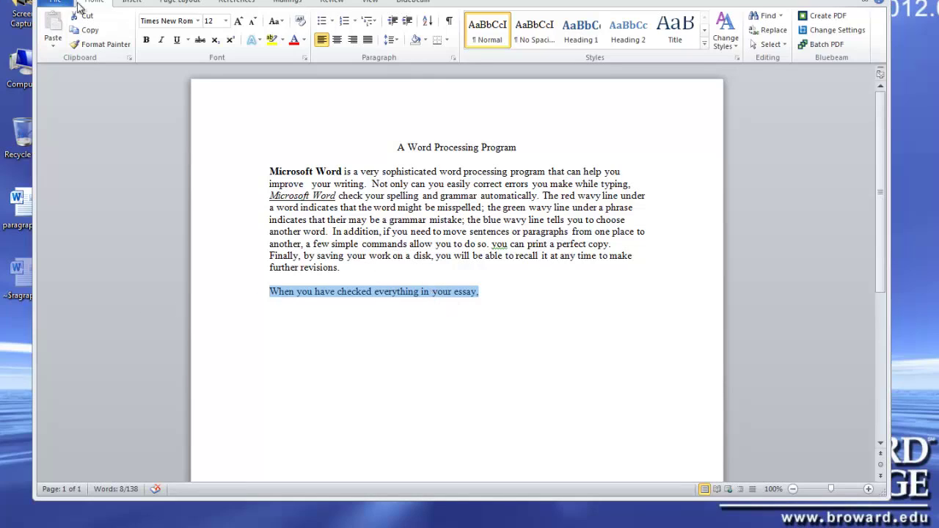
{"action": "left_click", "coordinate": [89, 30]}
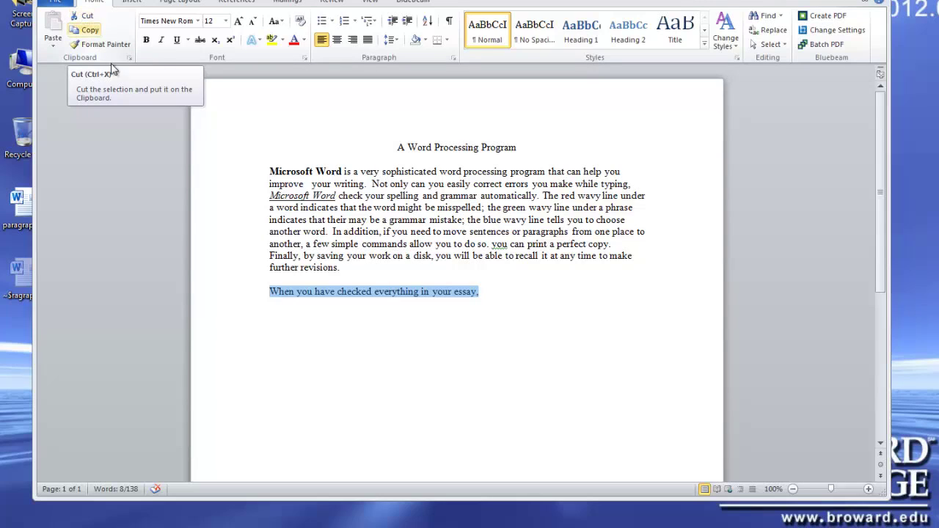
{"action": "right_click", "coordinate": [396, 296]}
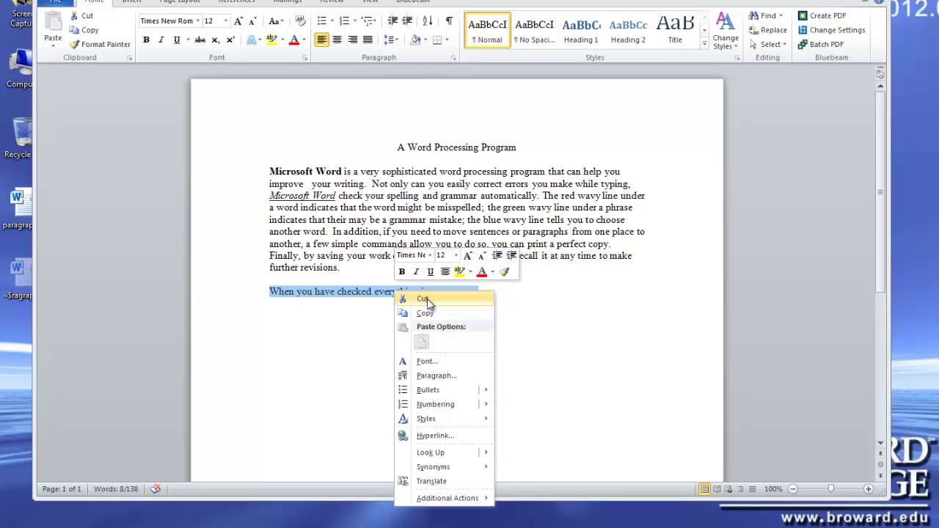
{"action": "left_click", "coordinate": [428, 301]}
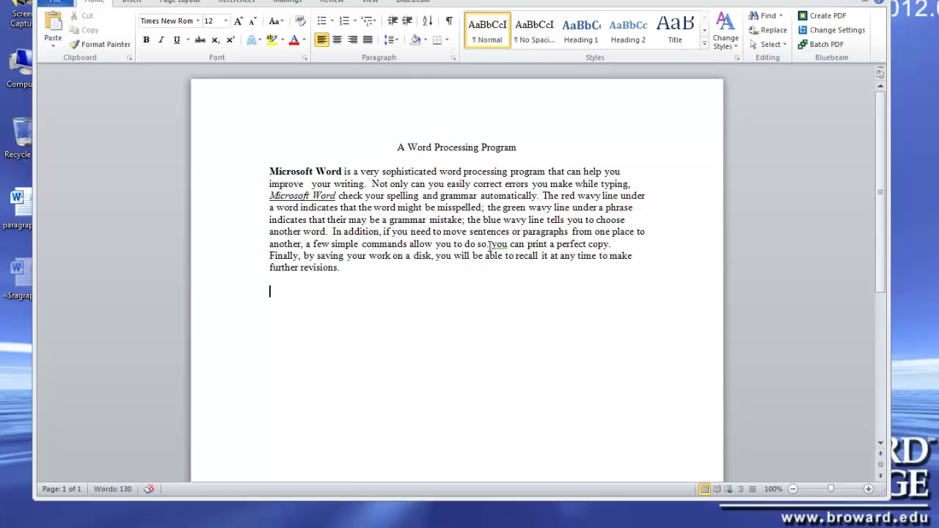
{"action": "left_click", "coordinate": [490, 243]}
{"action": "right_click", "coordinate": [493, 245]}
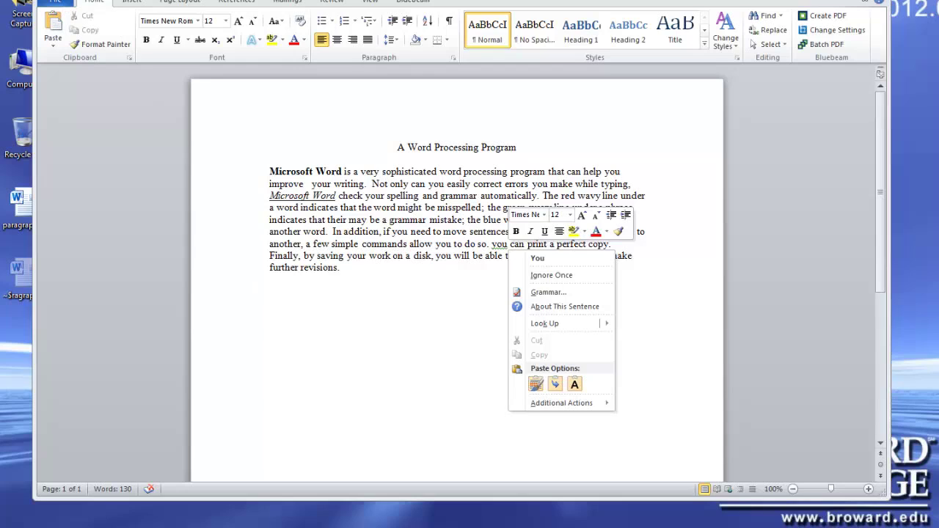
{"action": "left_click", "coordinate": [53, 31]}
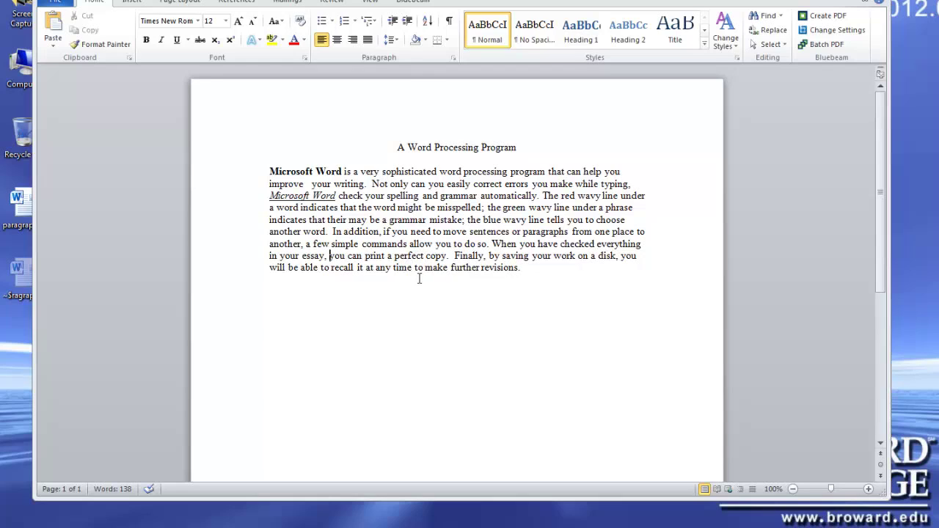
Set the body paragraph's line spacing to 2.0 and indent its first line by one tab
{"action": "left_click", "coordinate": [270, 171]}
{"action": "left_click_drag", "start_coordinate": [269, 171], "coordinate": [509, 272]}
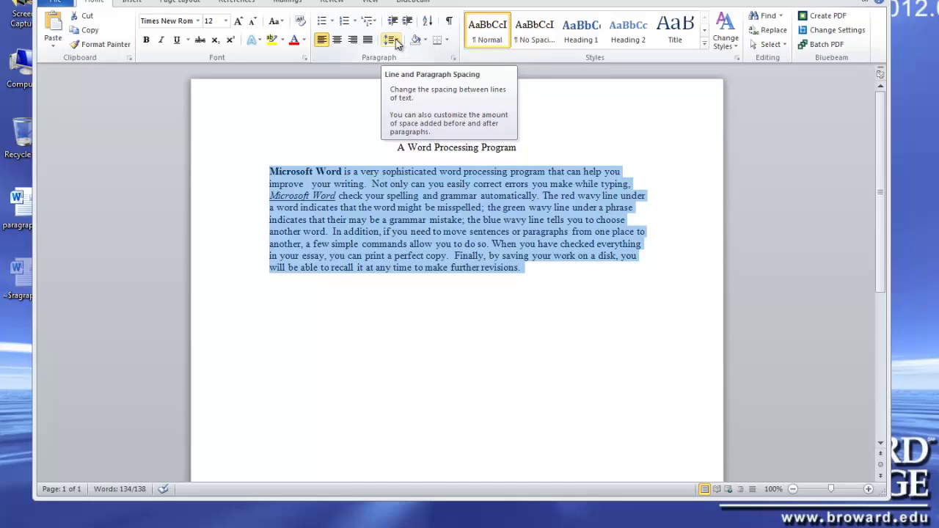
{"action": "left_click", "coordinate": [400, 41]}
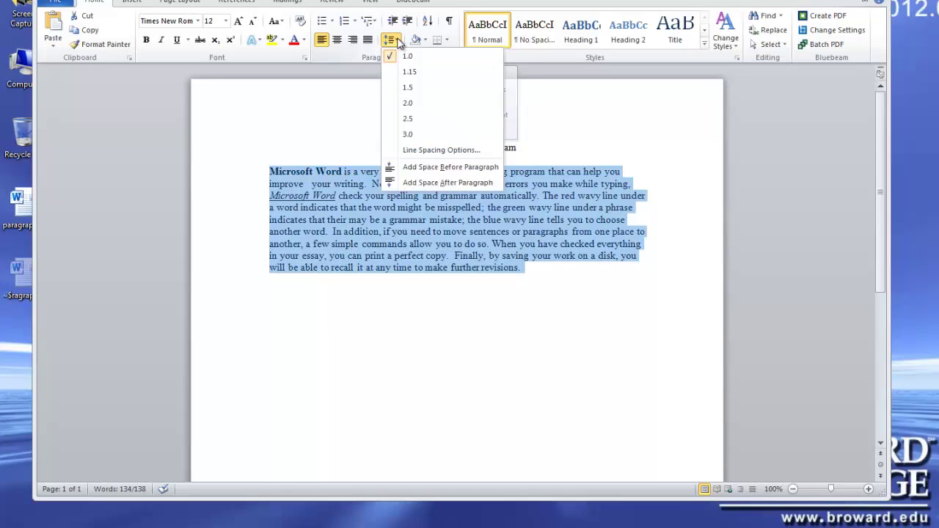
{"action": "left_click", "coordinate": [399, 42]}
{"action": "left_click", "coordinate": [399, 42]}
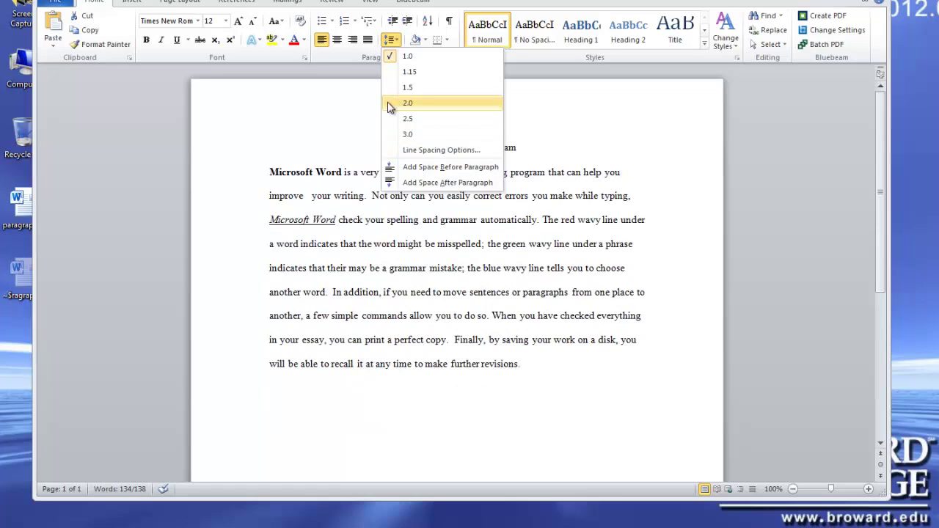
{"action": "left_click", "coordinate": [392, 103]}
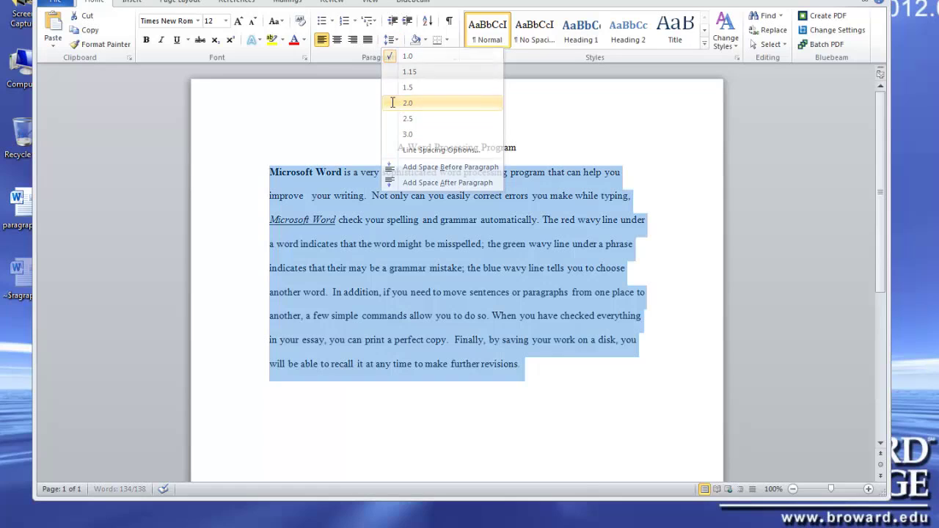
{"action": "left_click", "coordinate": [619, 139]}
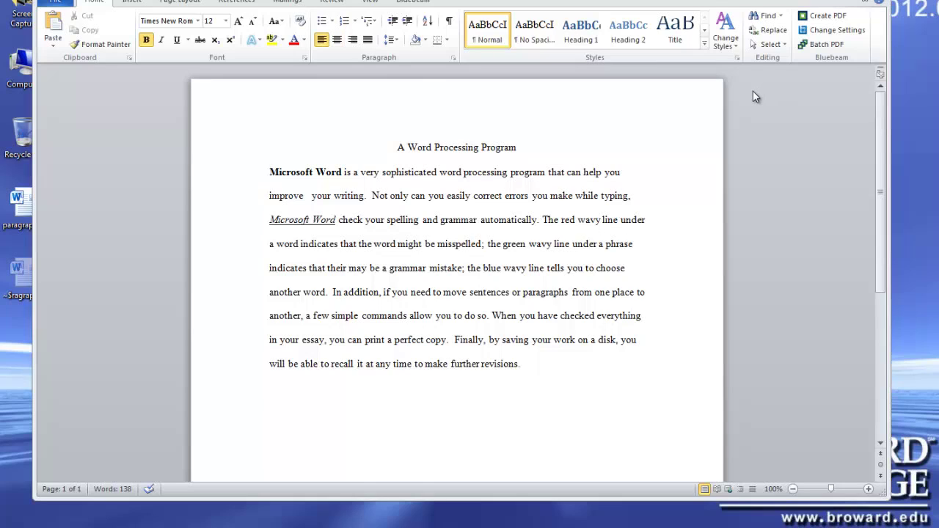
{"action": "key", "text": "Tab"}
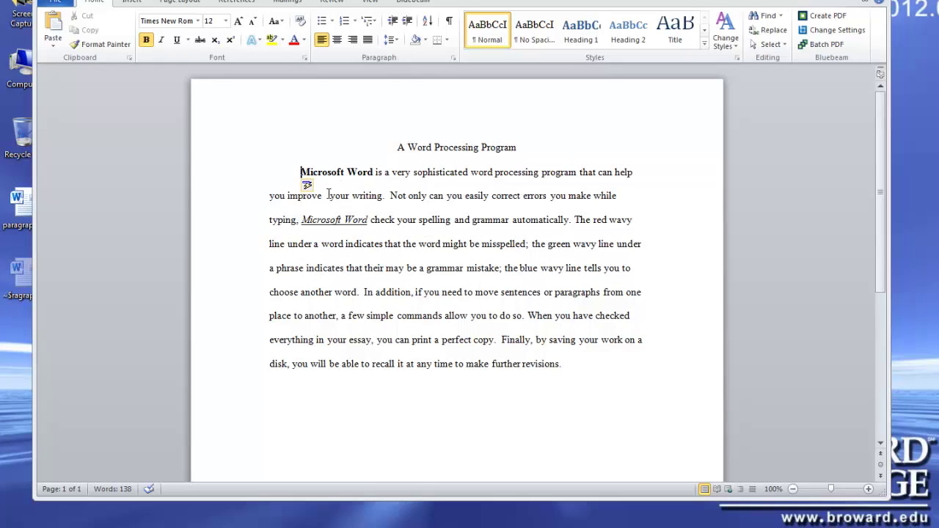
{"action": "left_click", "coordinate": [54, 2]}
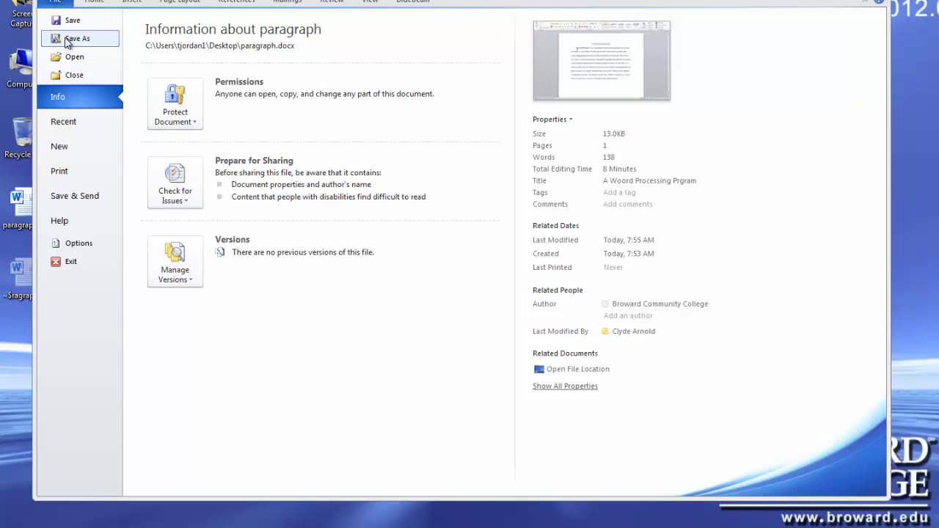
{"action": "left_click", "coordinate": [76, 39]}
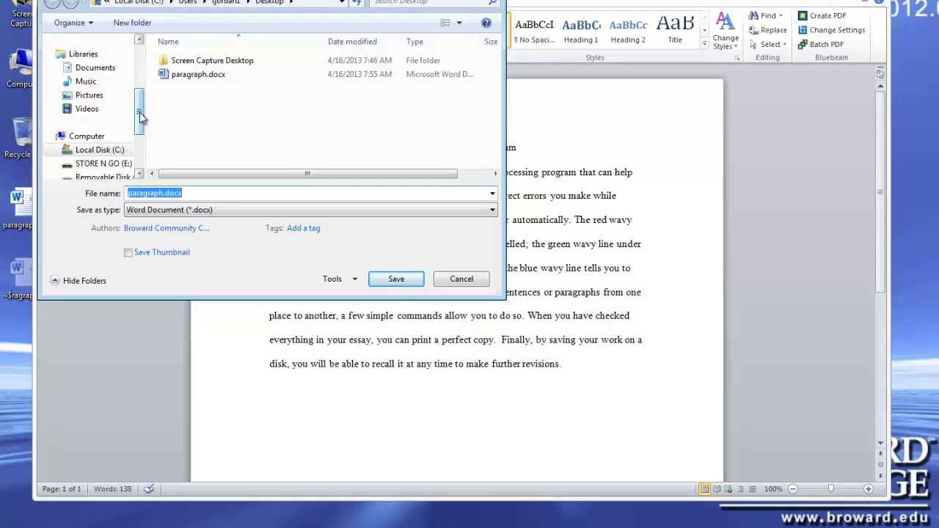
{"action": "left_click_drag", "start_coordinate": [140, 117], "coordinate": [140, 126]}
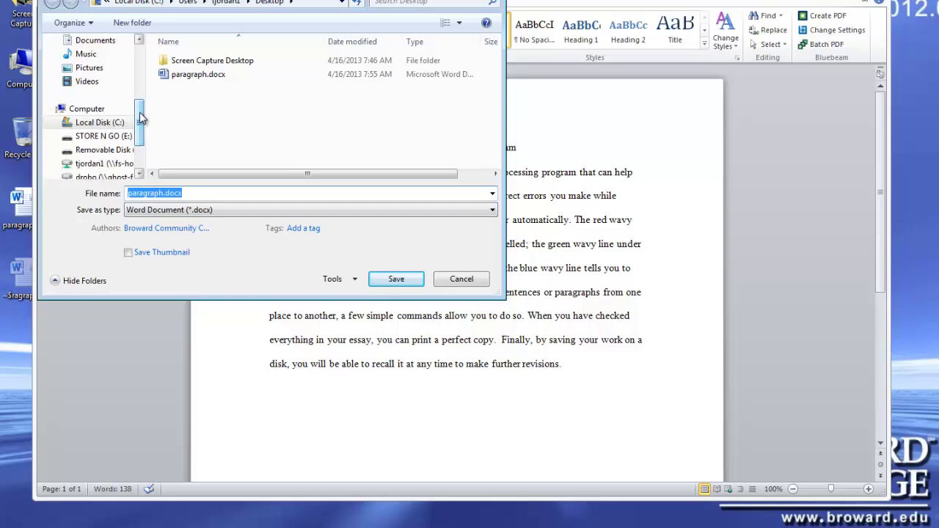
{"action": "left_click", "coordinate": [105, 151]}
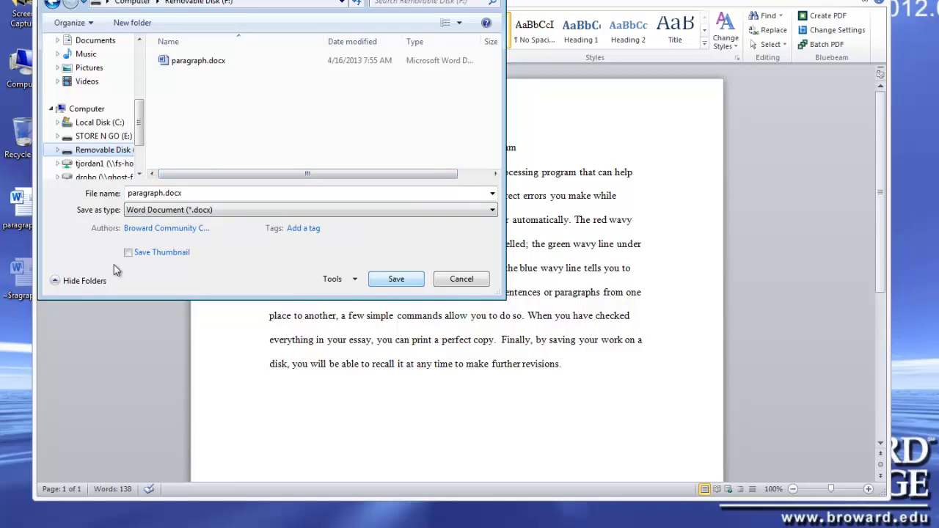
{"action": "key", "text": "Tab"}
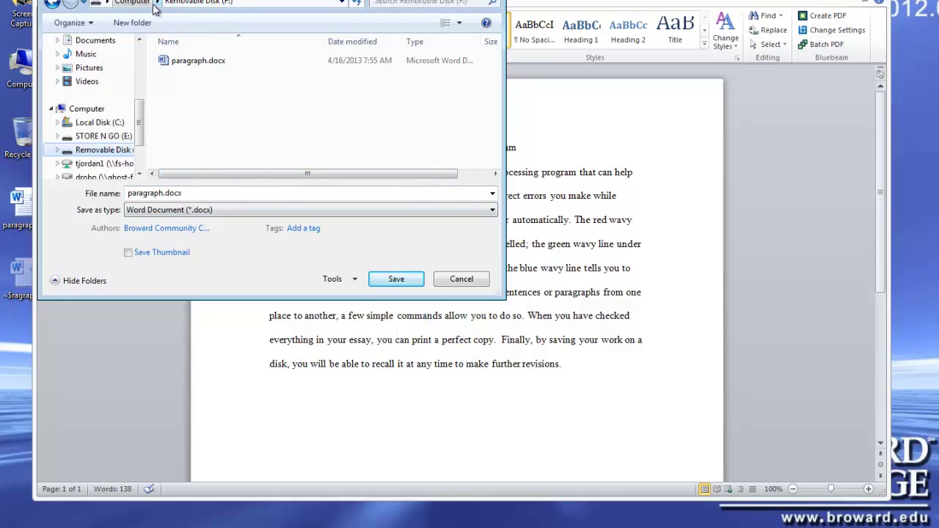
{"action": "left_click", "coordinate": [189, 7]}
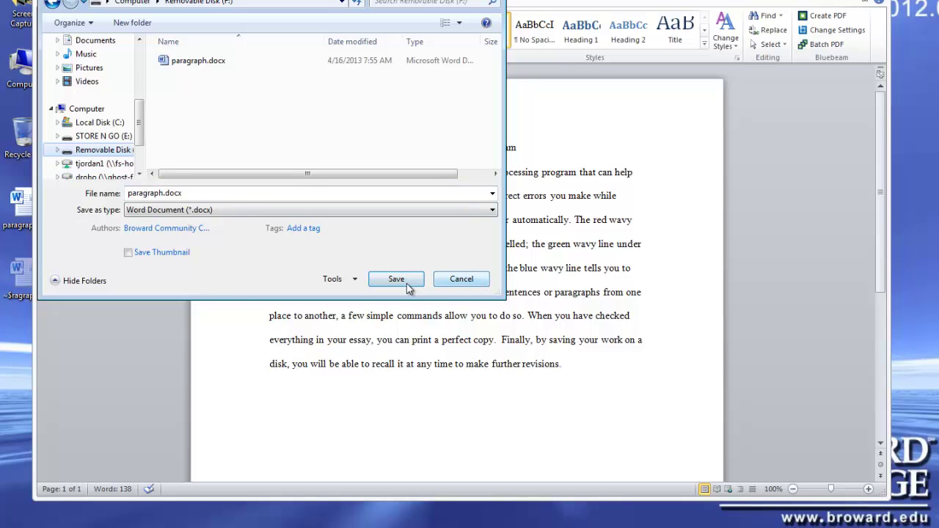
{"action": "left_click", "coordinate": [460, 279]}
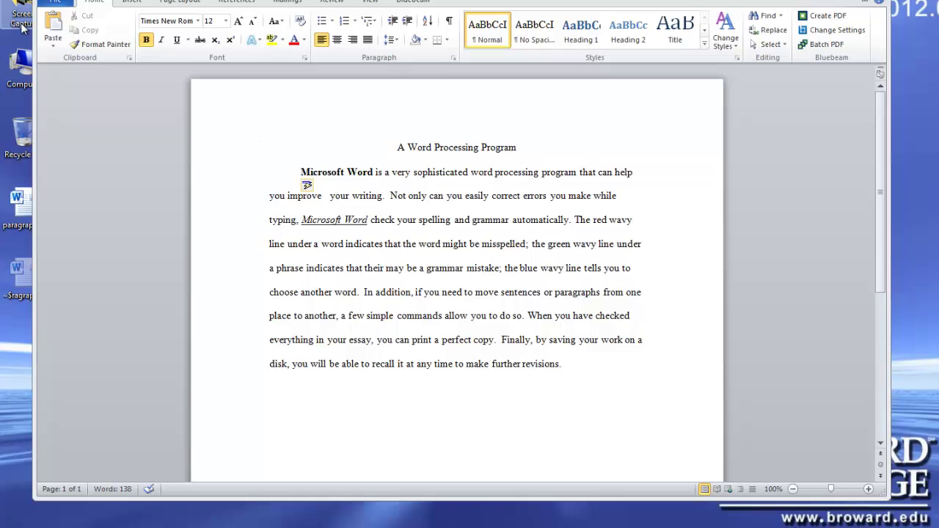
Display the print settings and print preview for the paragraph document
{"action": "left_click", "coordinate": [58, 2]}
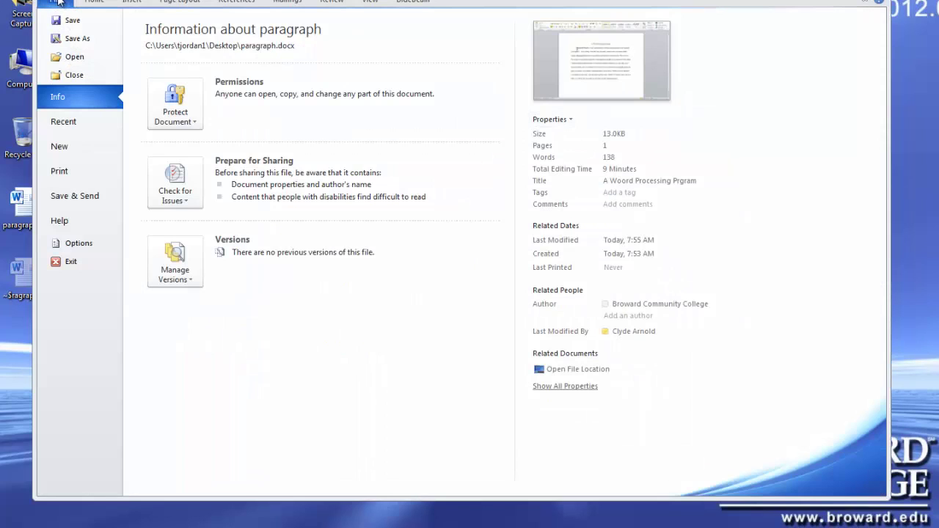
{"action": "left_click", "coordinate": [61, 172]}
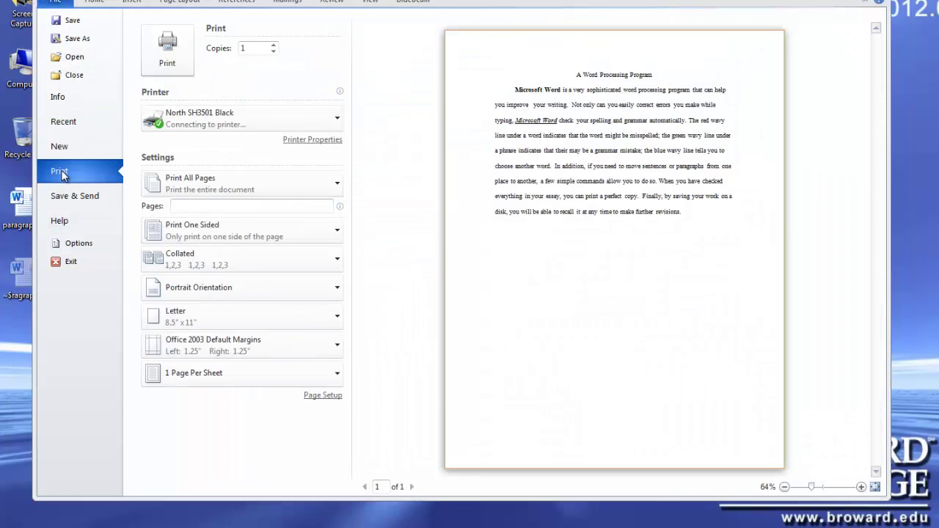